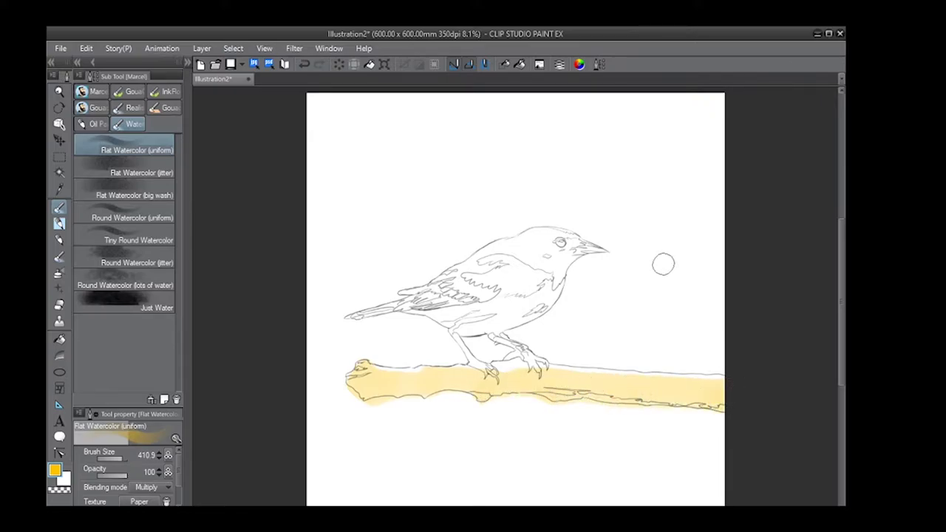
# - Deepen the yellow on the branch with Flat Watercolor (uniform) strokes along its length at brush size 160.7
pyautogui.press('[')
pyautogui.press('[')
pyautogui.press('[')
pyautogui.moveTo(373, 382)
pyautogui.mouseDown()
pyautogui.moveTo(381, 373)
pyautogui.moveTo(497, 385)
pyautogui.moveTo(531, 370)
pyautogui.mouseUp()
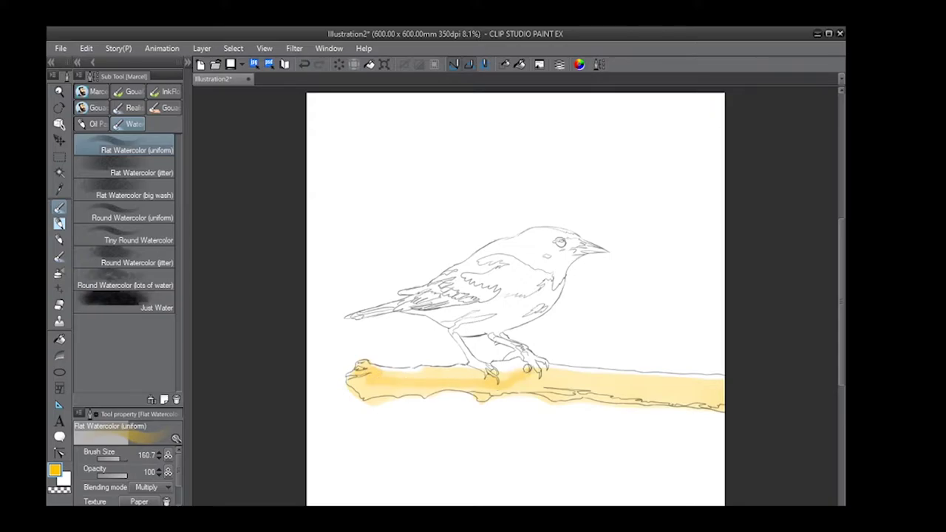
pyautogui.moveTo(590, 388); pyautogui.dragTo(711, 403)
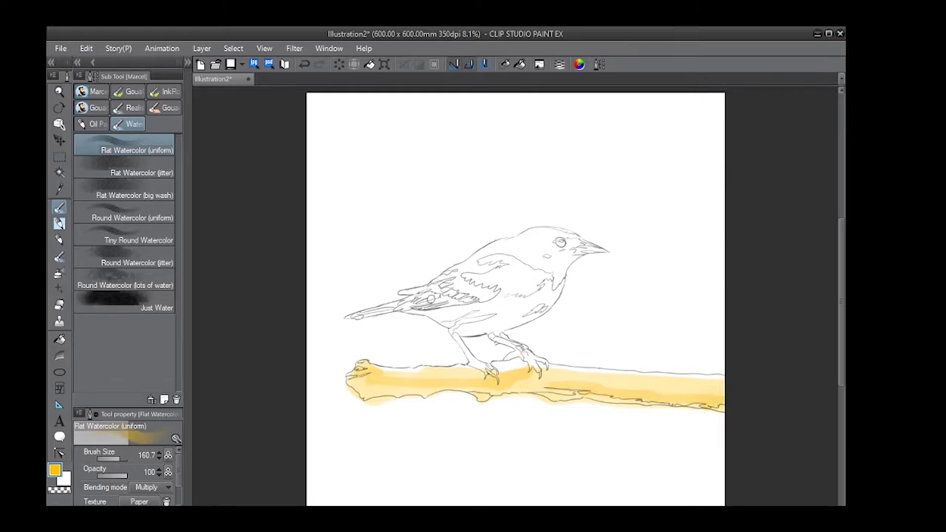
pyautogui.moveTo(370, 386); pyautogui.dragTo(551, 380)
# - Paint the bird's legs, feet and beak blue with the Round Watercolor (uniform) brush at size 68.7
pyautogui.press('.')
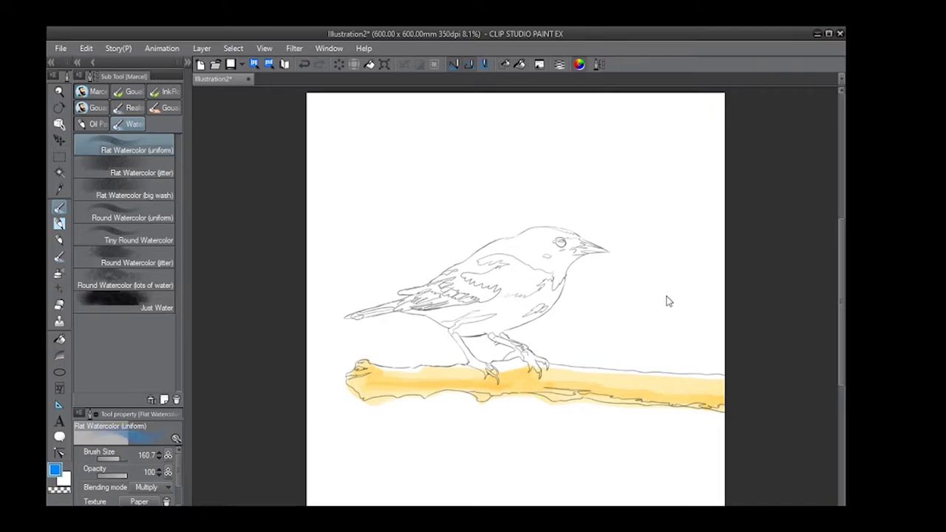
pyautogui.press('.')
pyautogui.press('.')
pyautogui.press('.')
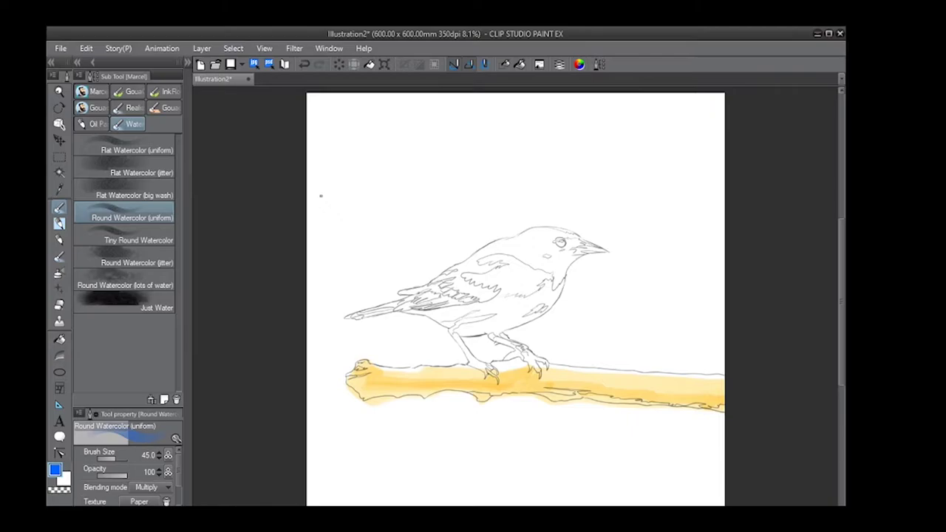
pyautogui.moveTo(456, 335); pyautogui.dragTo(493, 372)
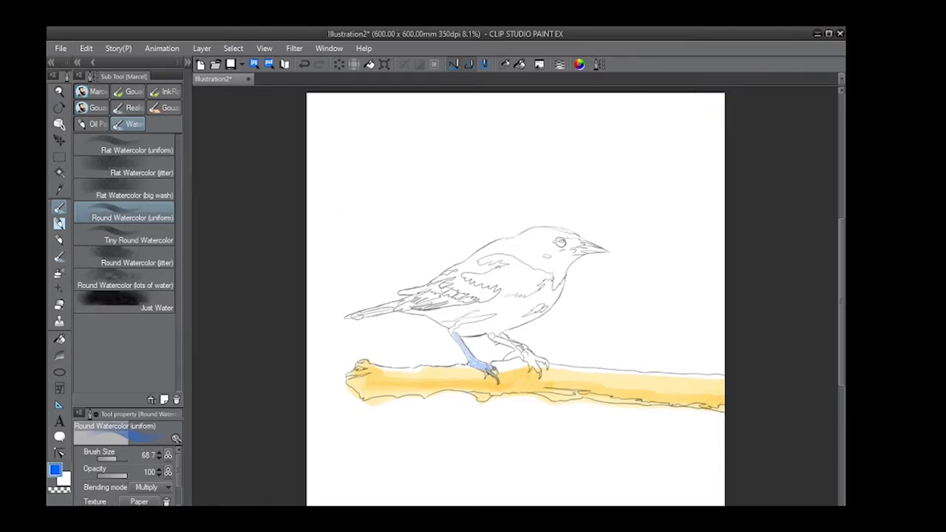
pyautogui.moveTo(491, 336); pyautogui.dragTo(547, 366)
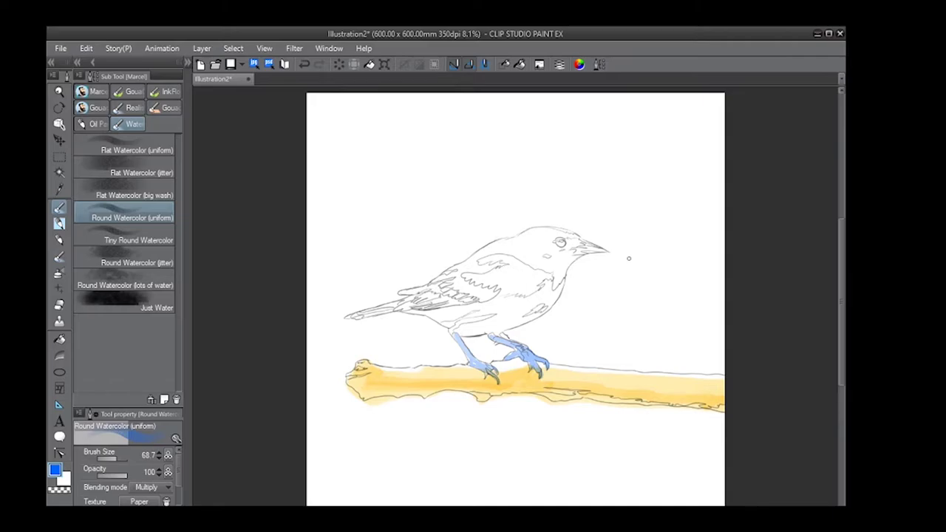
pyautogui.moveTo(606, 250); pyautogui.dragTo(570, 248)
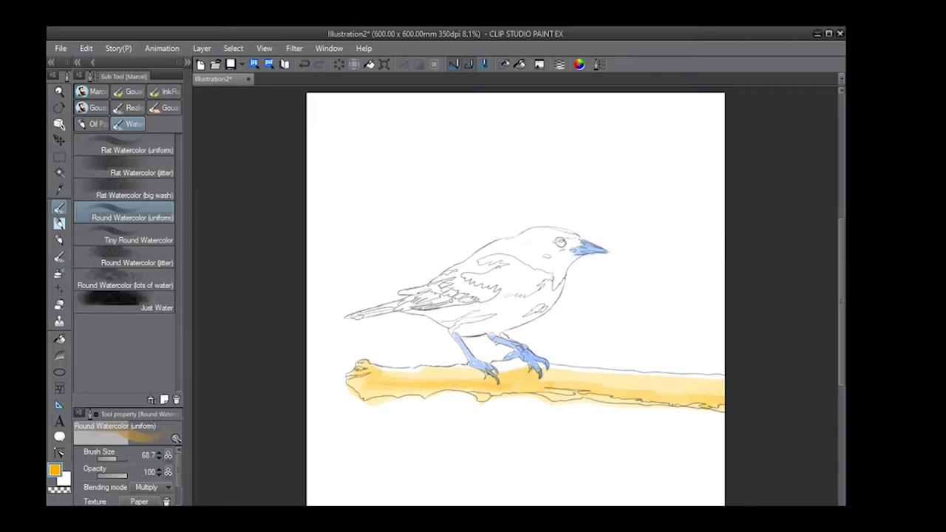
# - Paint a light orange wash over the tail's underside, shoulder, belly and breast, using brush size 170.4 for the larger areas
pyautogui.moveTo(392, 309); pyautogui.dragTo(346, 316)
pyautogui.moveTo(455, 289)
pyautogui.mouseDown()
pyautogui.moveTo(445, 321)
pyautogui.moveTo(481, 329)
pyautogui.mouseUp()
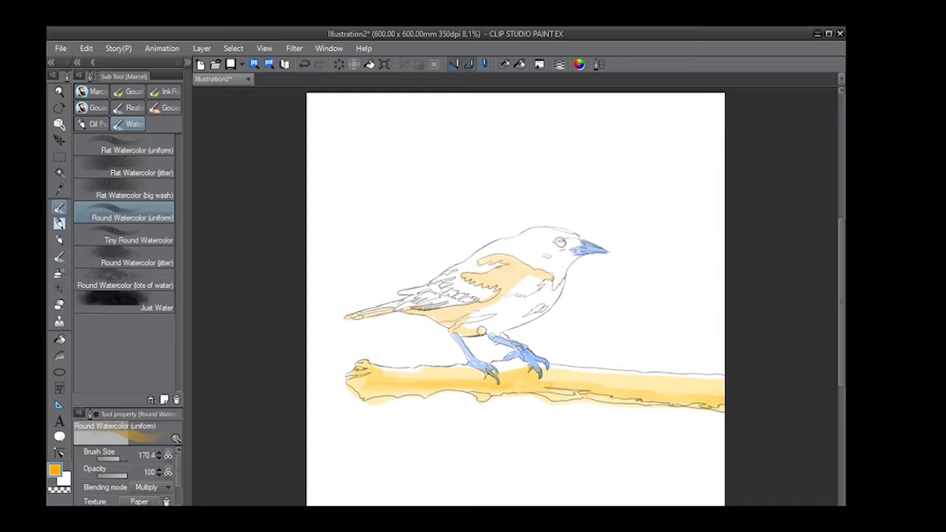
pyautogui.moveTo(482, 331); pyautogui.dragTo(550, 292)
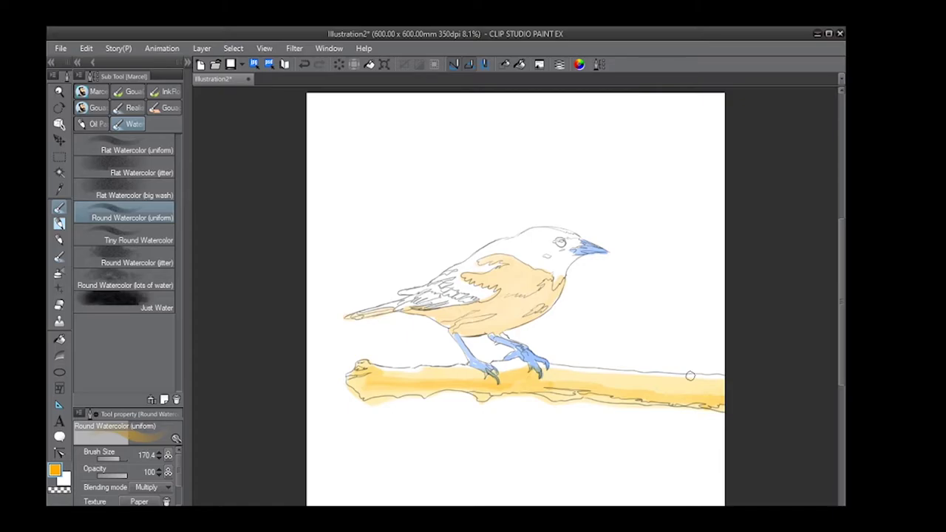
# - Shade the branch's lower edge and upper surface in reddish orange with Flat Watercolor (uniform) at size 160.7
pyautogui.click(137, 150)
pyautogui.moveTo(724, 405); pyautogui.dragTo(540, 397)
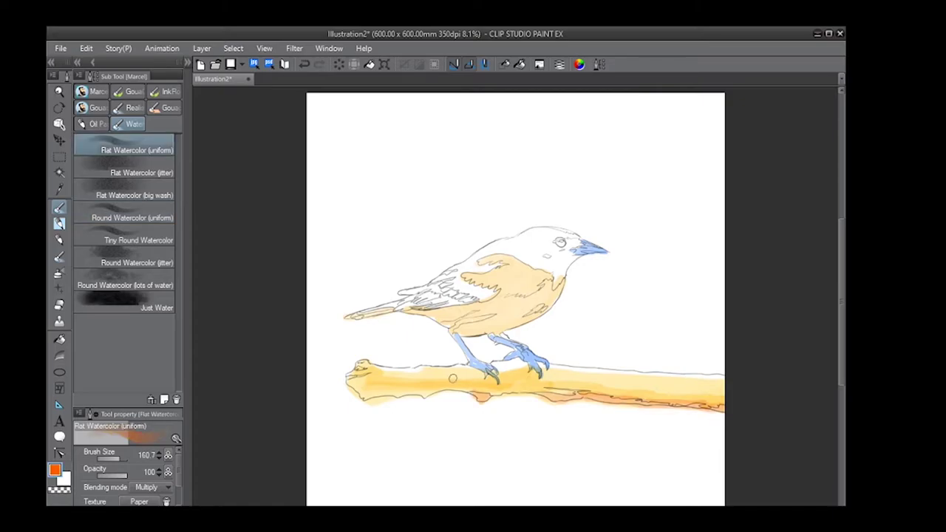
pyautogui.moveTo(452, 377); pyautogui.dragTo(497, 382)
pyautogui.moveTo(585, 377); pyautogui.dragTo(706, 379)
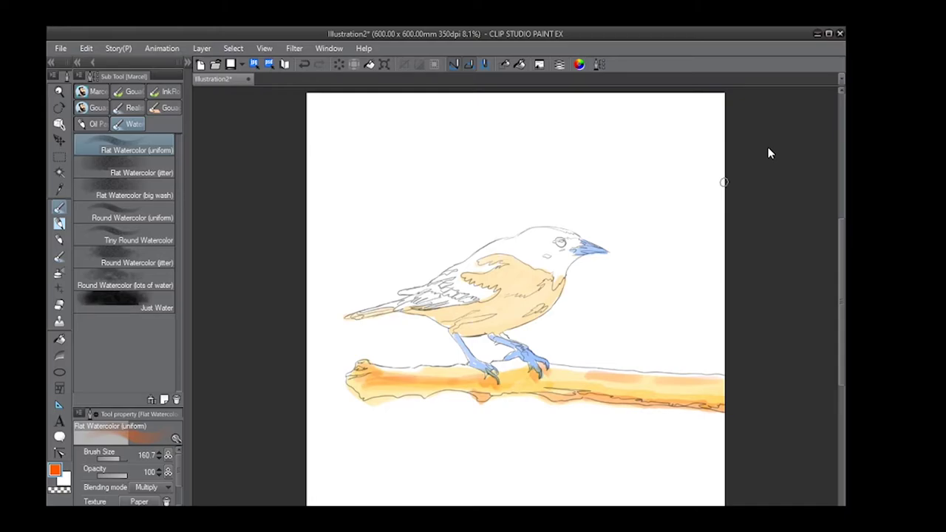
# - Sample the beak's blue and paint the head, back, wing and tail with Round Watercolor (uniform) at size 170.4
pyautogui.keyDown('alt'); pyautogui.click(591, 250); pyautogui.keyUp('alt')
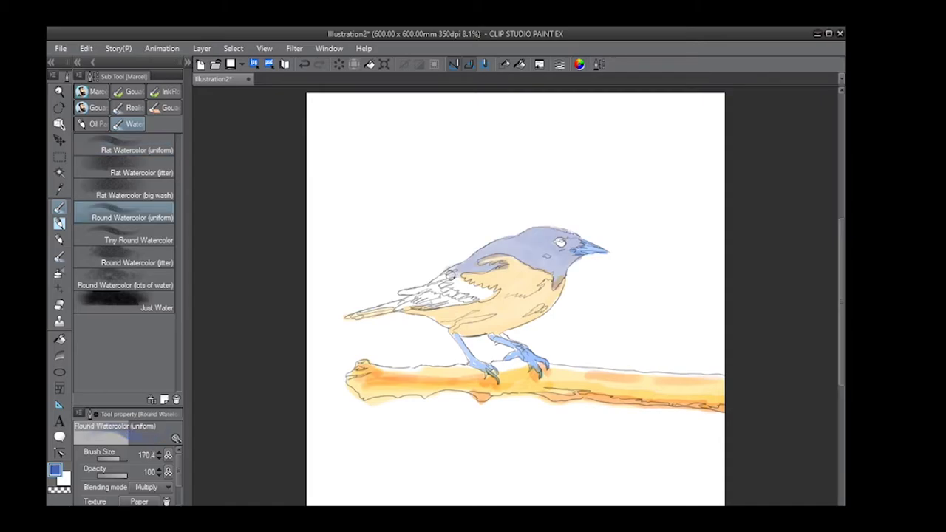
pyautogui.moveTo(450, 275); pyautogui.dragTo(408, 291)
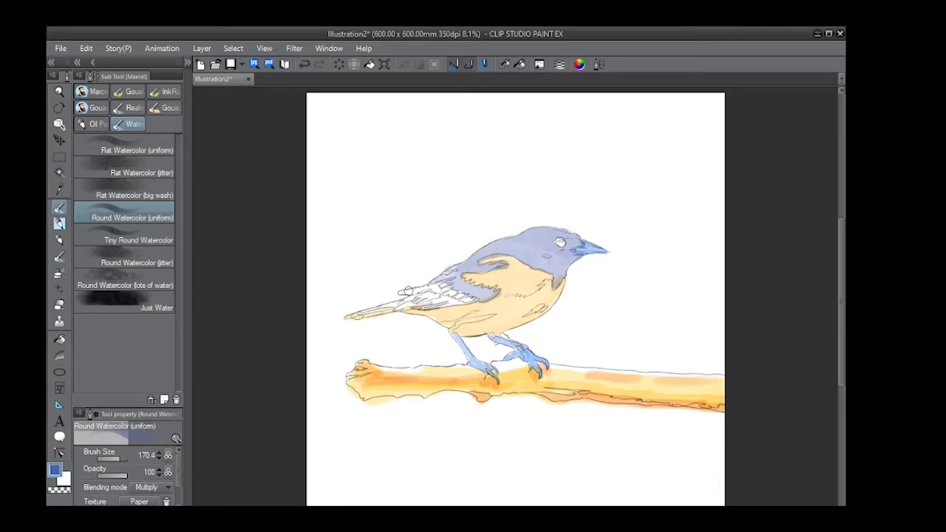
pyautogui.hotkey('ctrl', '+')
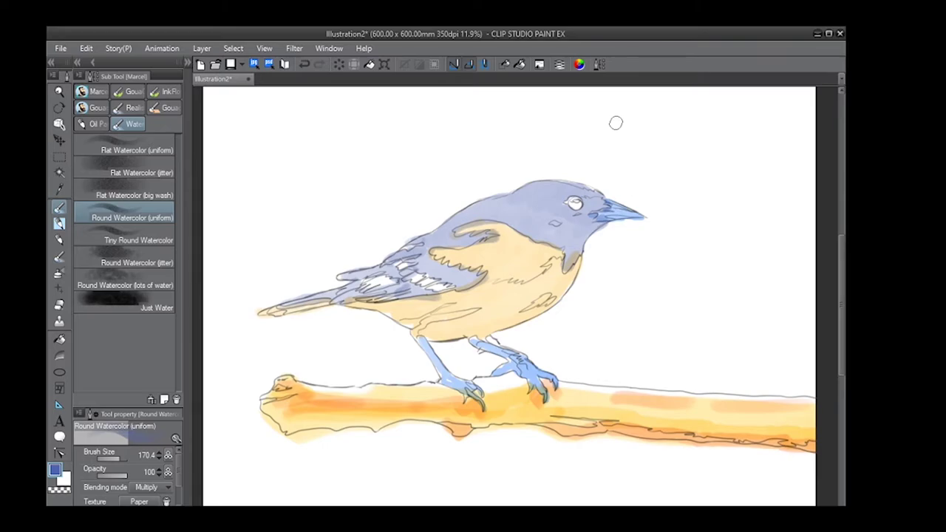
# - Layer darker blue over the bird's head and back with the Round Watercolor (jitter) brush at size 119.7
pyautogui.click(137, 263)
pyautogui.moveTo(566, 191); pyautogui.dragTo(530, 224)
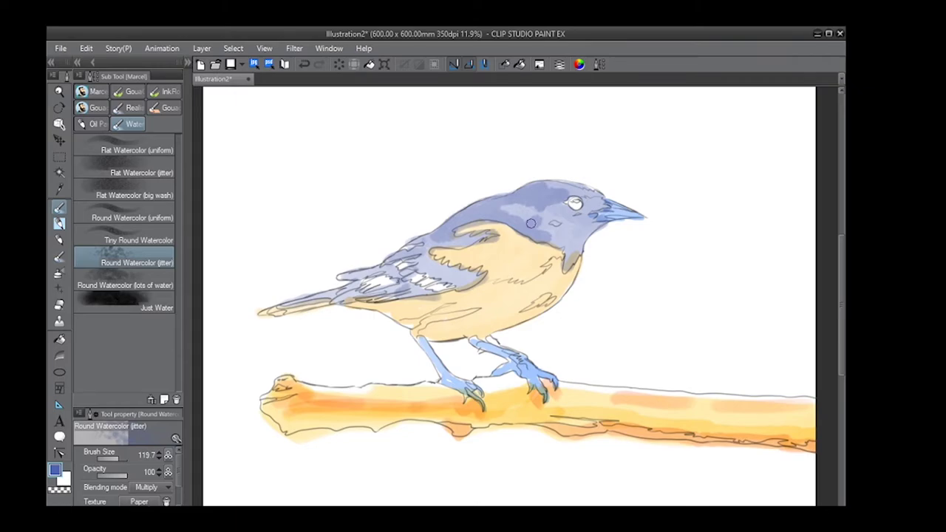
pyautogui.moveTo(530, 223); pyautogui.dragTo(553, 206)
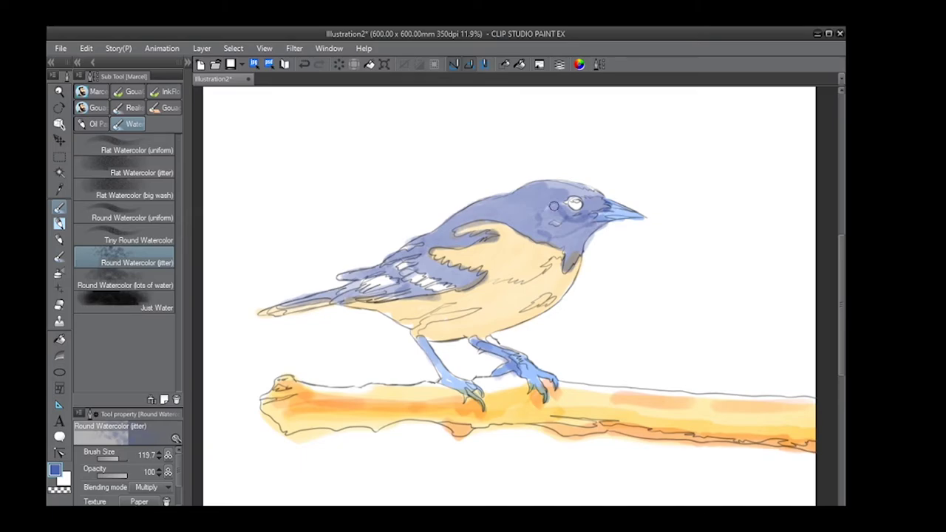
# - Darken the bird's head around the eye and down to the throat in dark navy with Round Watercolor (uniform) at size 170.4
pyautogui.press(',')
pyautogui.press(',')
pyautogui.moveTo(553, 206); pyautogui.dragTo(537, 205)
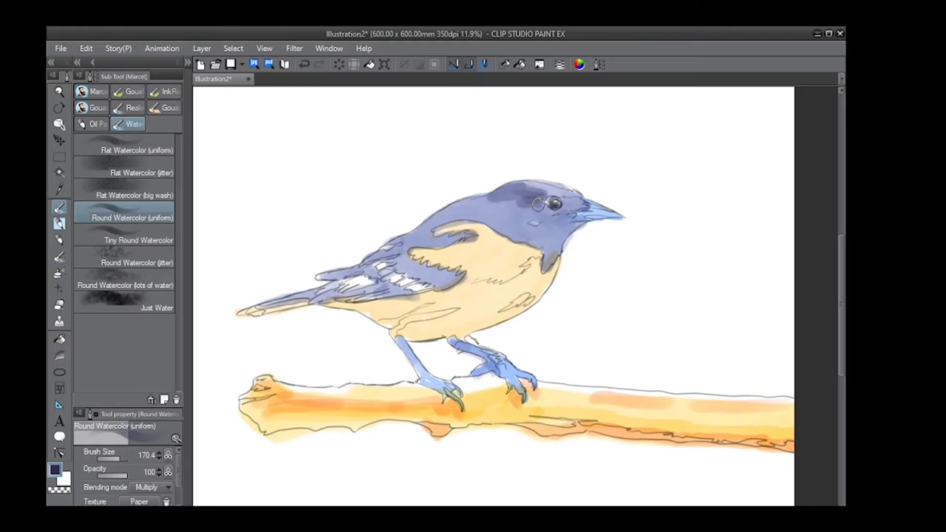
pyautogui.moveTo(536, 204); pyautogui.dragTo(549, 244)
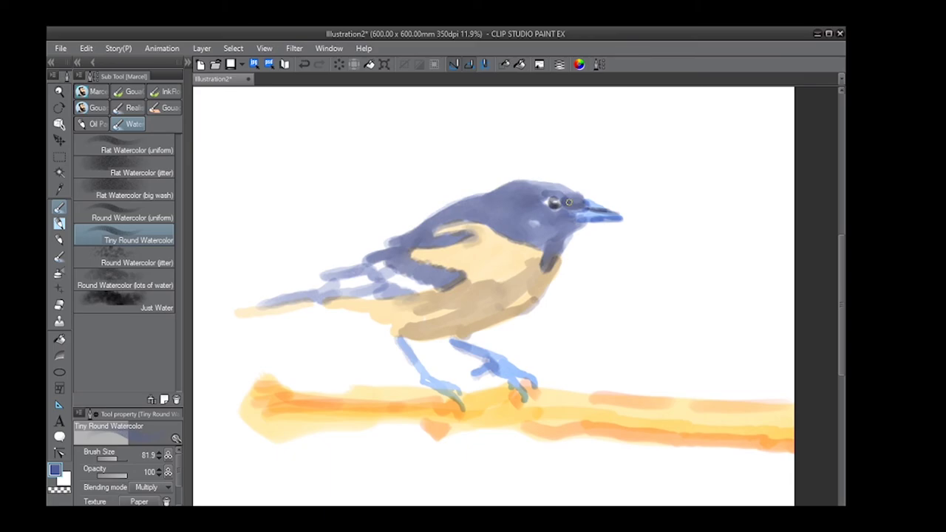
# - Add blue strokes beside the eye and along the wing and tail feathers with Tiny Round Watercolor at size 81.9, then sample the belly's beige
pyautogui.moveTo(569, 201); pyautogui.dragTo(584, 201)
pyautogui.moveTo(458, 270); pyautogui.dragTo(260, 304)
pyautogui.keyDown('alt'); pyautogui.click(375, 308); pyautogui.keyUp('alt')
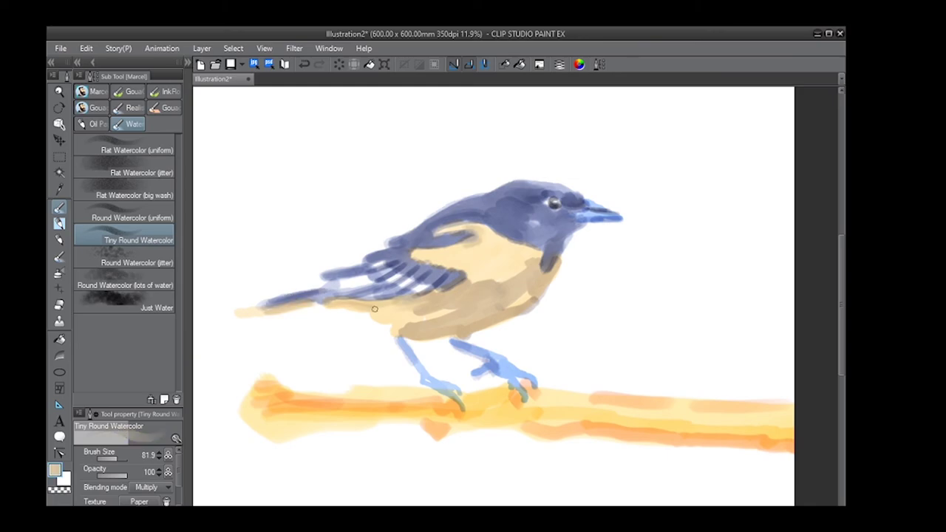